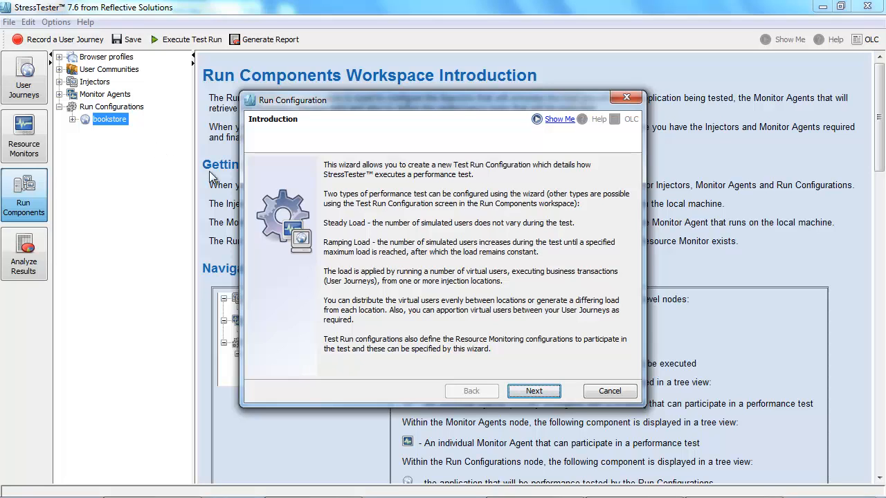
Step: Start a new run configuration named 'Ramp Test from London and Boston' for the bookstore application
{"action": "left_click", "coordinate": [550, 392]}
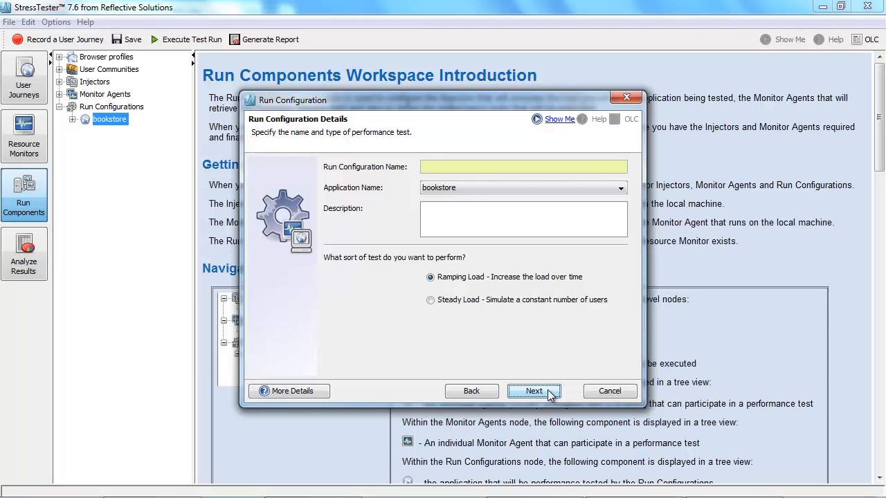
{"action": "left_click", "coordinate": [436, 168]}
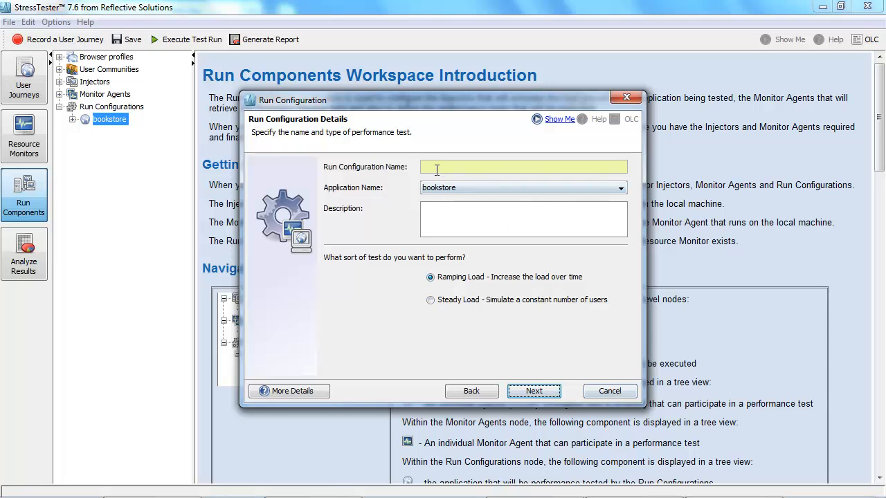
{"action": "type", "text": "Ramp Test from London and Boston"}
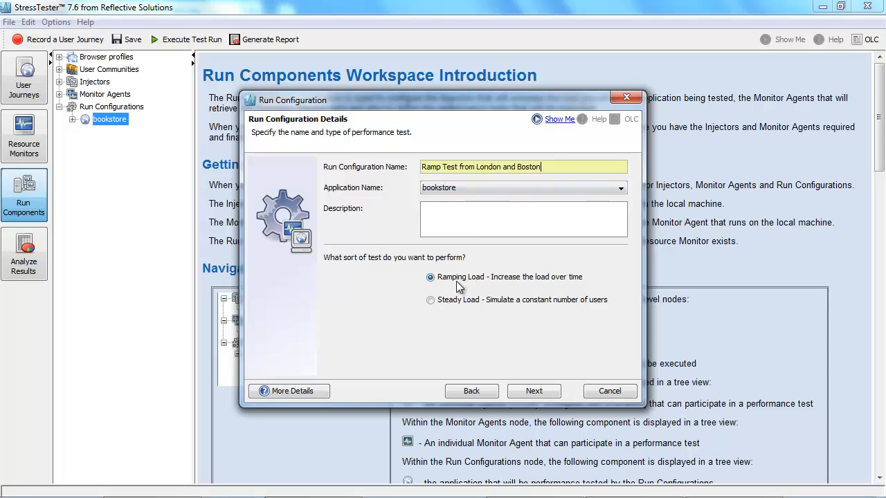
Step: Select the Browse and Buy and Change User Details user journeys for the test
{"action": "left_click", "coordinate": [537, 393]}
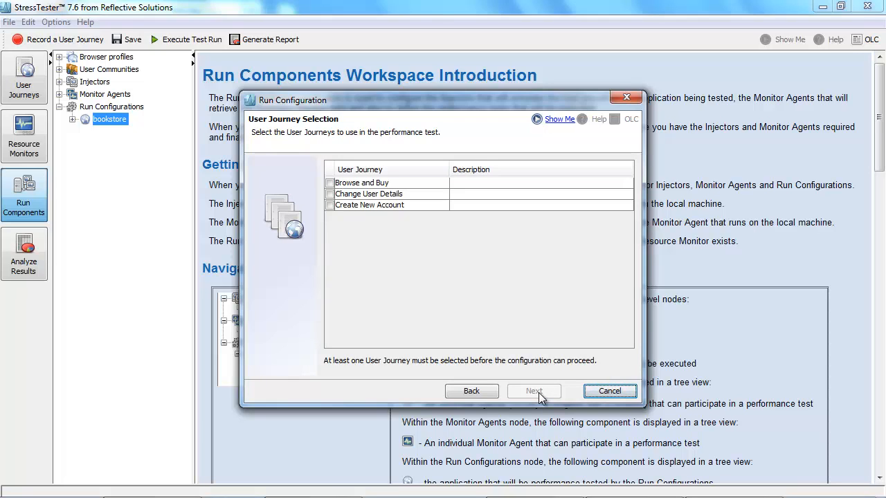
{"action": "left_click", "coordinate": [330, 182]}
{"action": "left_click", "coordinate": [330, 194]}
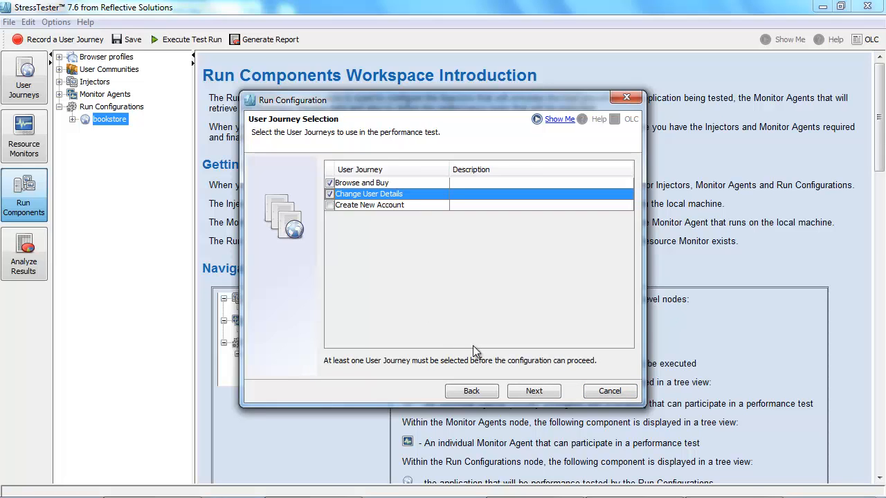
{"action": "left_click", "coordinate": [539, 392]}
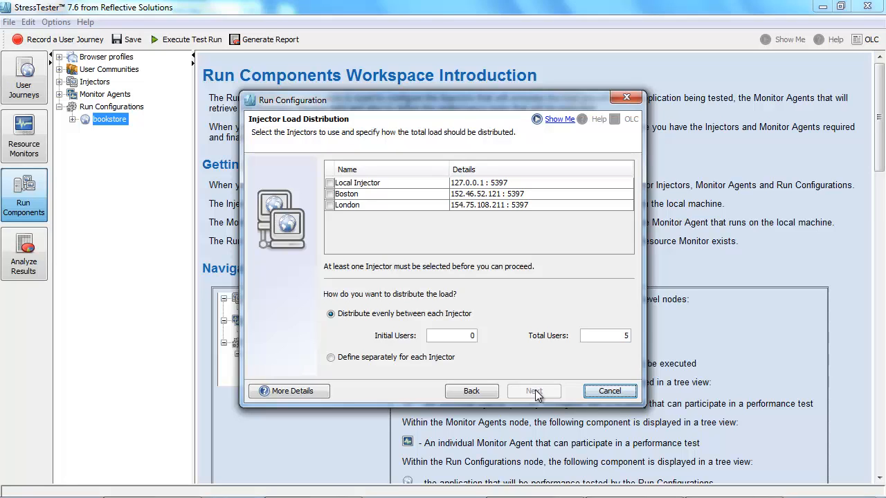
Step: Select the Boston and London injectors and choose to define the load separately for each injector
{"action": "left_click", "coordinate": [330, 194]}
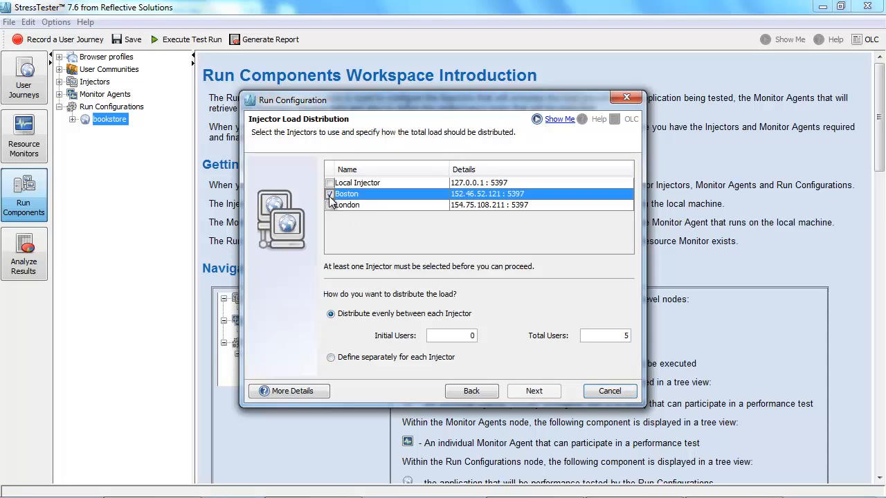
{"action": "left_click", "coordinate": [329, 205]}
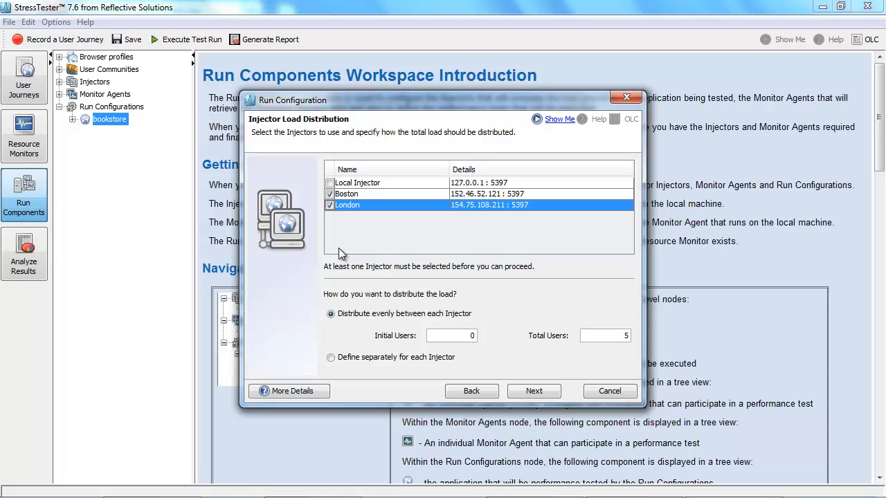
{"action": "left_click", "coordinate": [332, 359]}
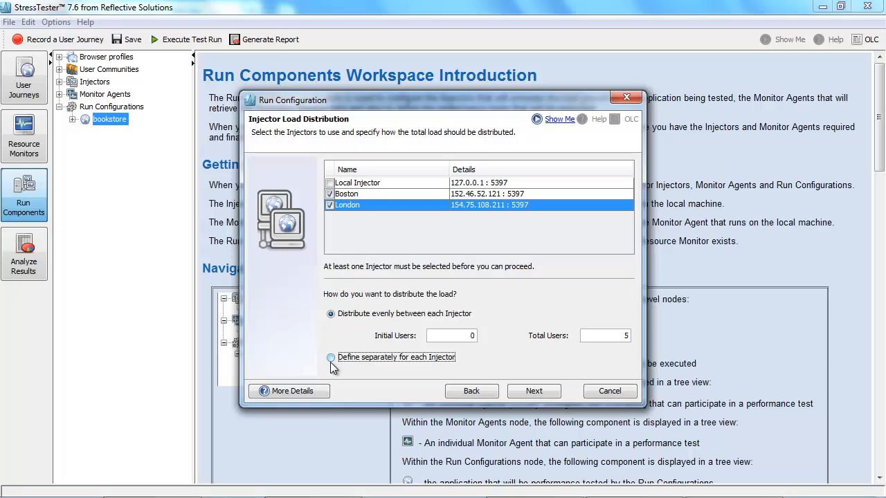
{"action": "left_click", "coordinate": [533, 392]}
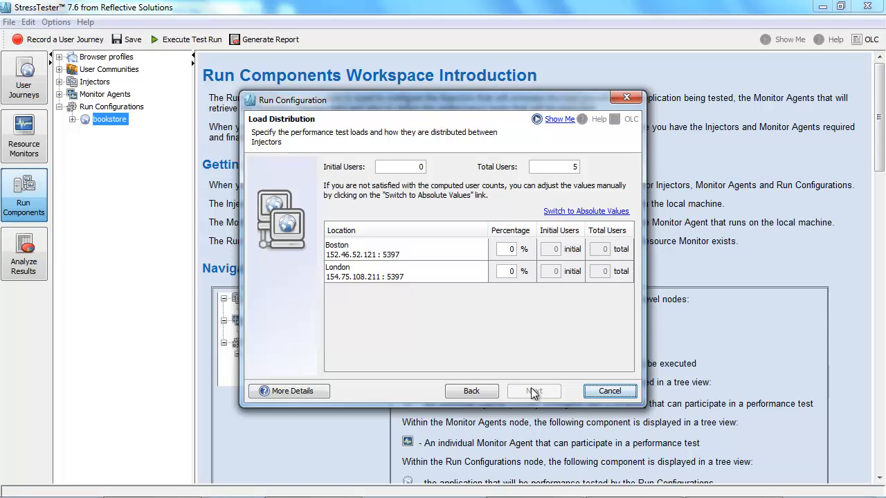
Step: Set 100 initial and 500 total users, distributing 80% to Boston and 20% to London
{"action": "left_click", "coordinate": [415, 164]}
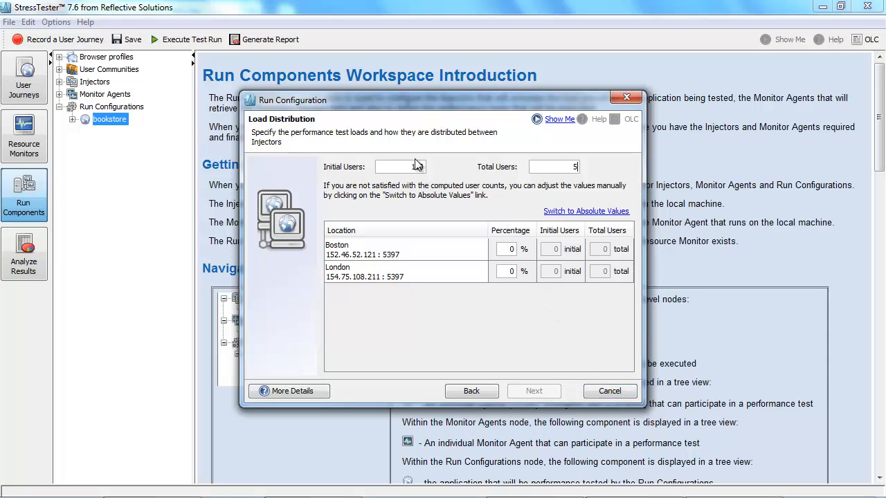
{"action": "type", "text": "500"}
{"action": "left_click", "coordinate": [511, 250]}
{"action": "left_click", "coordinate": [510, 273]}
{"action": "key", "text": "Return"}
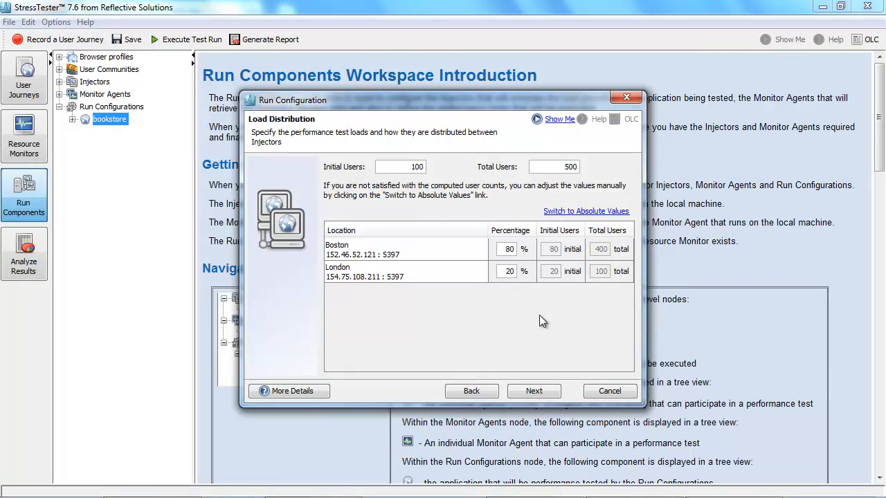
{"action": "left_click", "coordinate": [536, 393]}
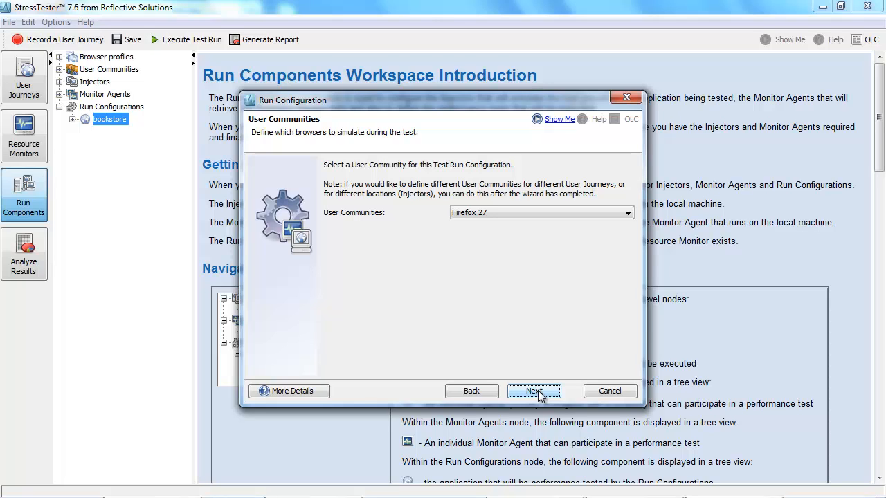
Step: Choose the Web Stats 01/2014 user community for the test run
{"action": "left_click", "coordinate": [533, 213]}
{"action": "left_click", "coordinate": [523, 233]}
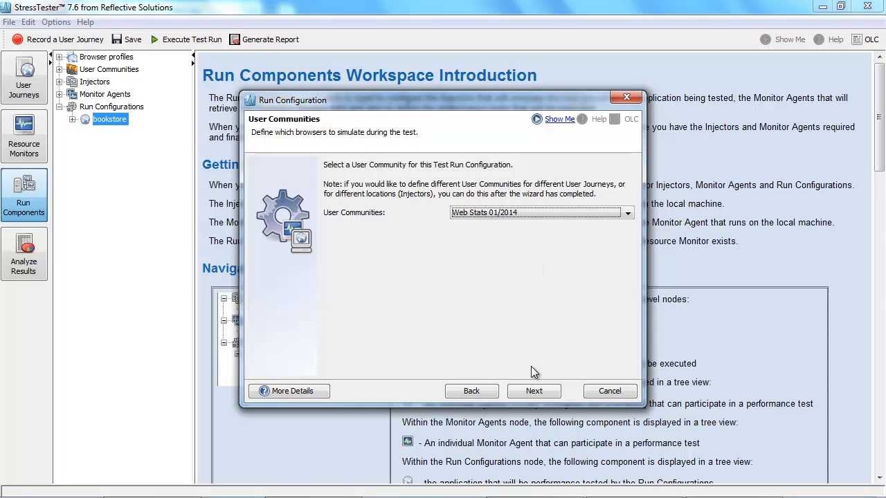
{"action": "left_click", "coordinate": [530, 392]}
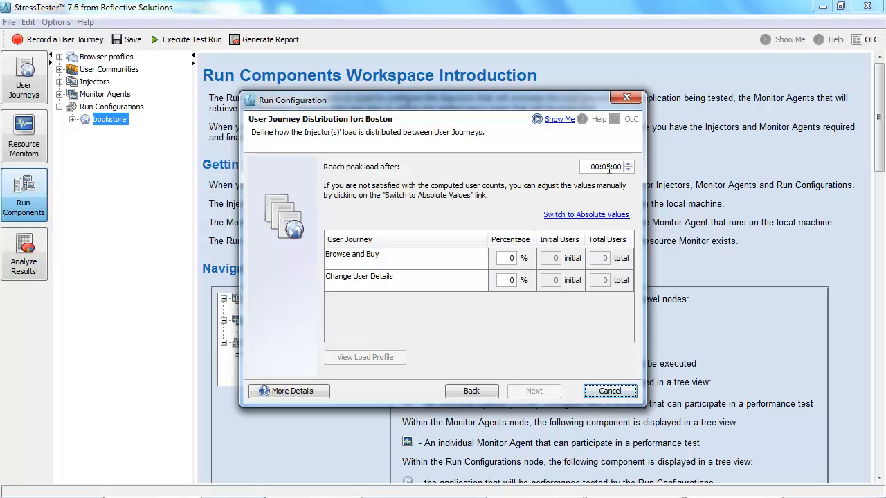
Step: Set Boston's peak load time to 00:10:00 with 90% Browse and Buy and 10% Change User Details
{"action": "left_click", "coordinate": [606, 167]}
{"action": "key", "text": "BackSpace"}
{"action": "double_click", "coordinate": [509, 258]}
{"action": "type", "text": "90"}
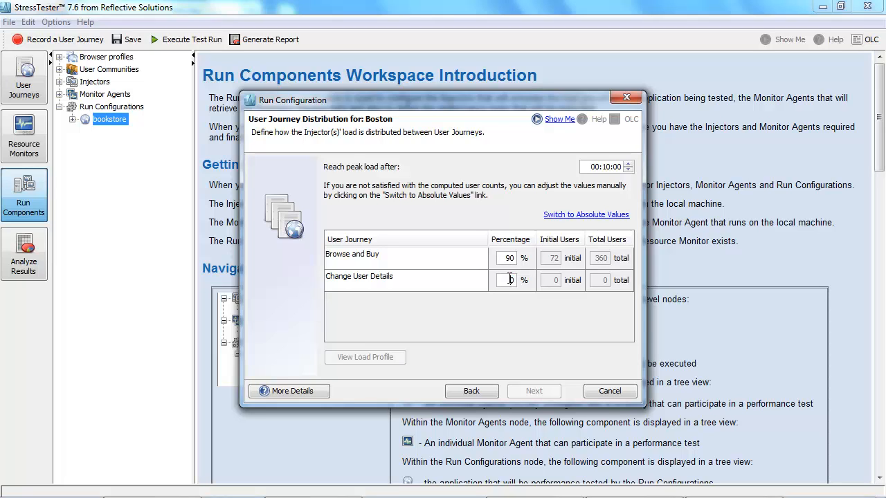
{"action": "type", "text": "1"}
{"action": "key", "text": "Return"}
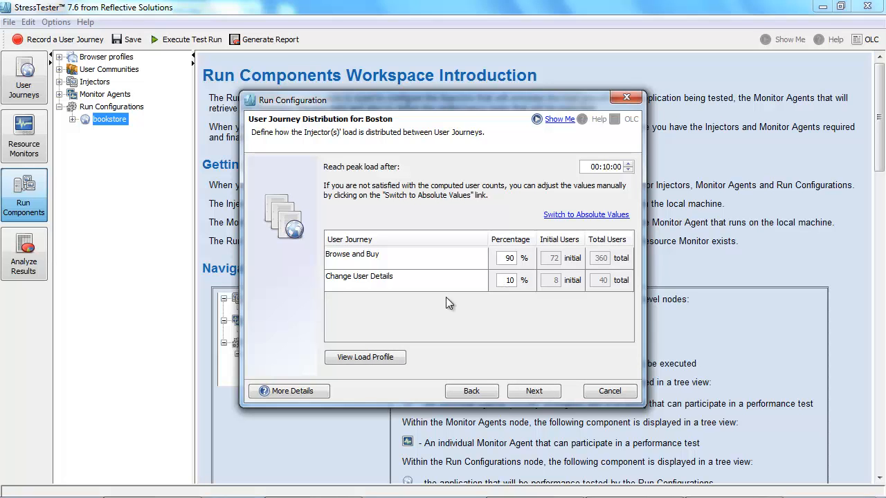
Step: View Boston's load profile graph by user journey
{"action": "left_click", "coordinate": [371, 355]}
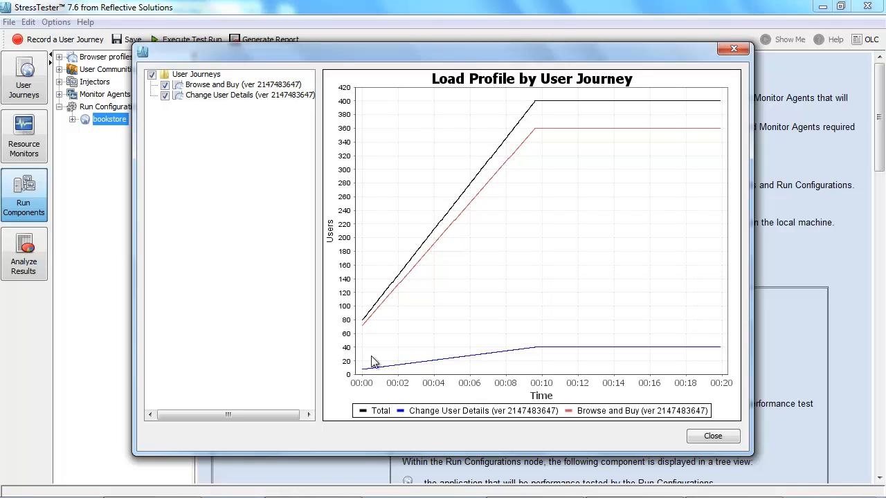
{"action": "left_click", "coordinate": [712, 433]}
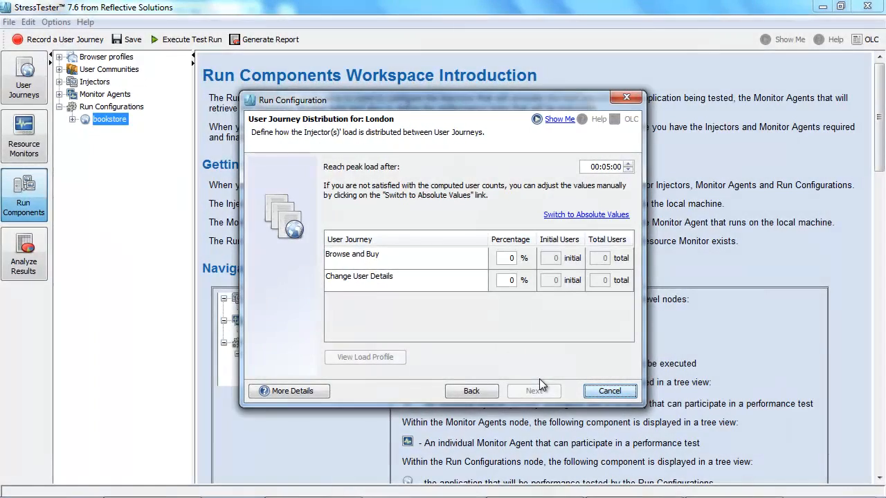
Step: Set London's peak load time to 00:15:00 with 50% Browse and Buy and 50% Change User Details
{"action": "left_click", "coordinate": [606, 167]}
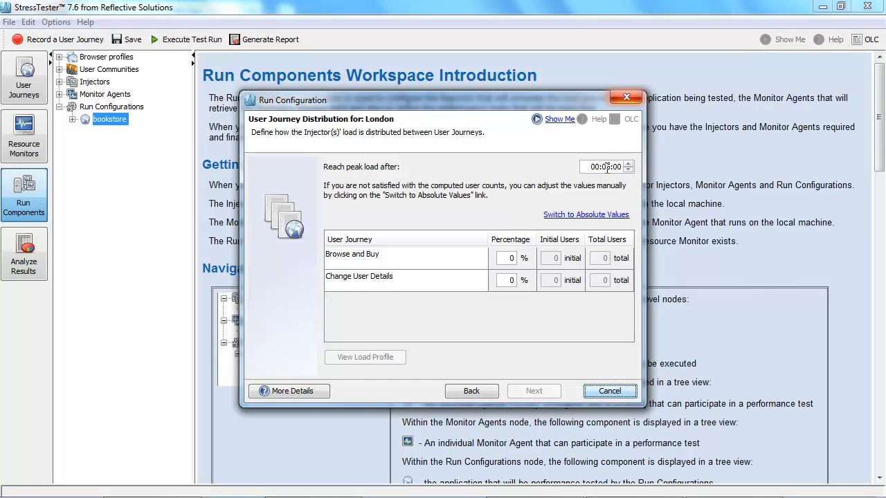
{"action": "type", "text": "15"}
{"action": "left_click", "coordinate": [509, 258]}
{"action": "type", "text": "50"}
{"action": "left_click", "coordinate": [510, 280]}
{"action": "type", "text": "50"}
{"action": "left_click", "coordinate": [508, 292]}
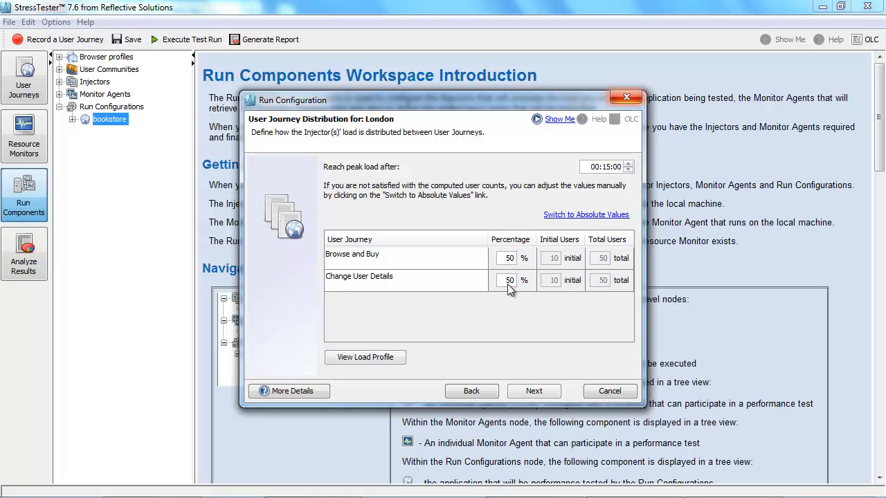
{"action": "left_click", "coordinate": [539, 392]}
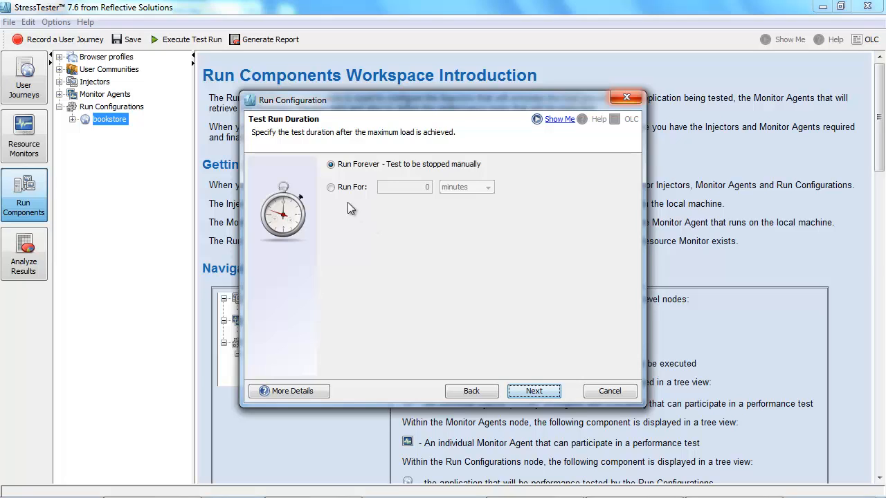
Step: Set the test to run for 15 minutes after peak load is reached
{"action": "left_click", "coordinate": [330, 187]}
{"action": "left_click", "coordinate": [424, 192]}
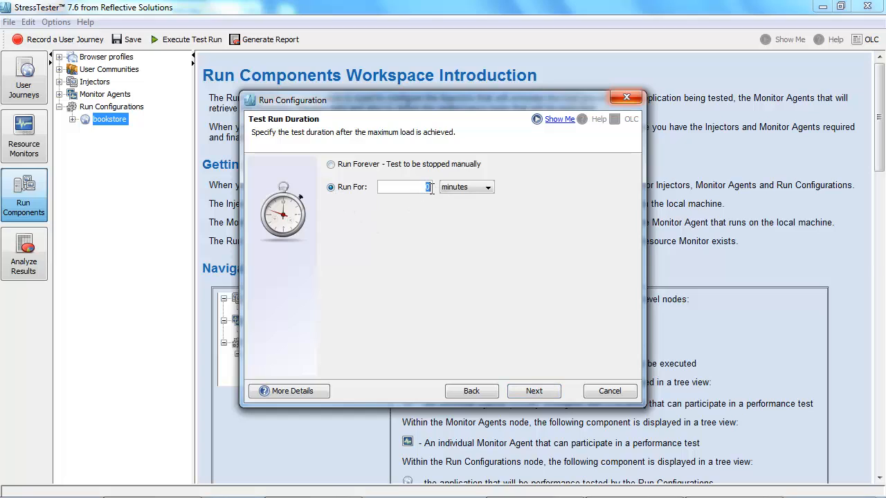
{"action": "type", "text": "15"}
{"action": "left_click", "coordinate": [540, 393]}
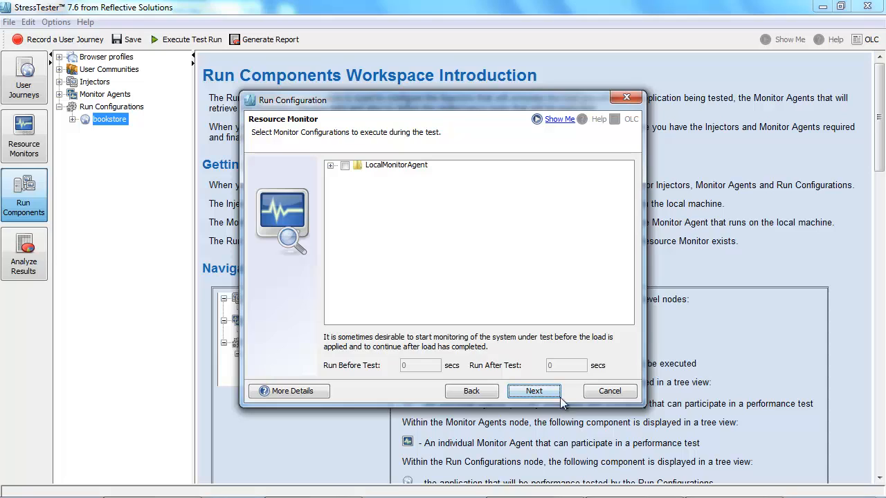
Step: Enable the Bookstore Oracle DB, Bookstore Oracle OS and Boostore App Server OS resource monitors
{"action": "left_click", "coordinate": [330, 166]}
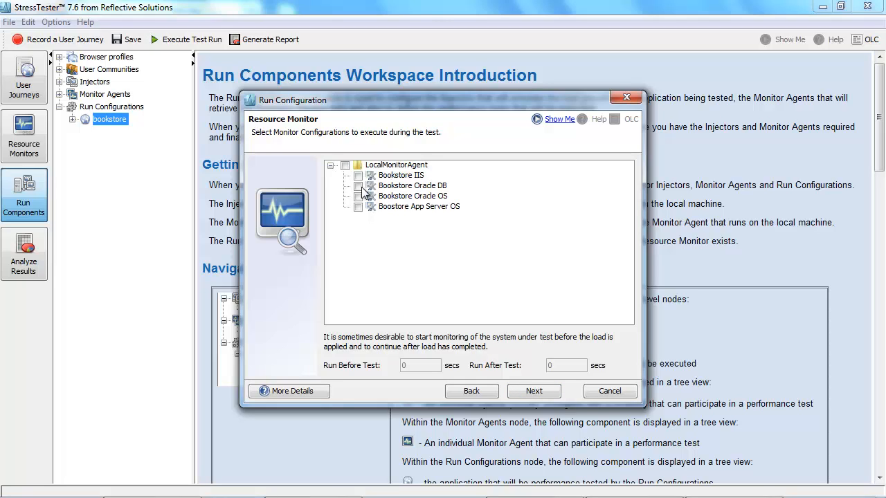
{"action": "left_click", "coordinate": [358, 185]}
{"action": "left_click", "coordinate": [358, 196]}
{"action": "left_click", "coordinate": [358, 207]}
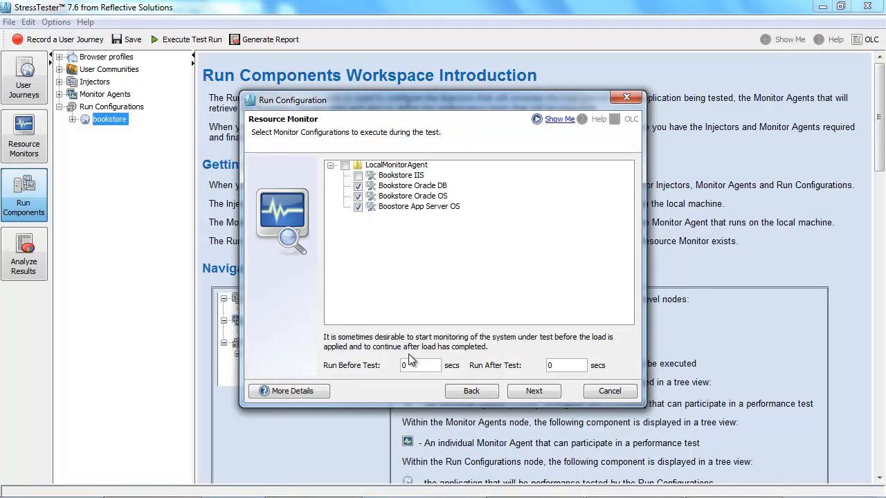
Step: Run monitors 120 seconds before and 120 seconds after the test, then finish the wizard
{"action": "left_click", "coordinate": [400, 365]}
{"action": "key", "text": "Tab"}
{"action": "type", "text": "120"}
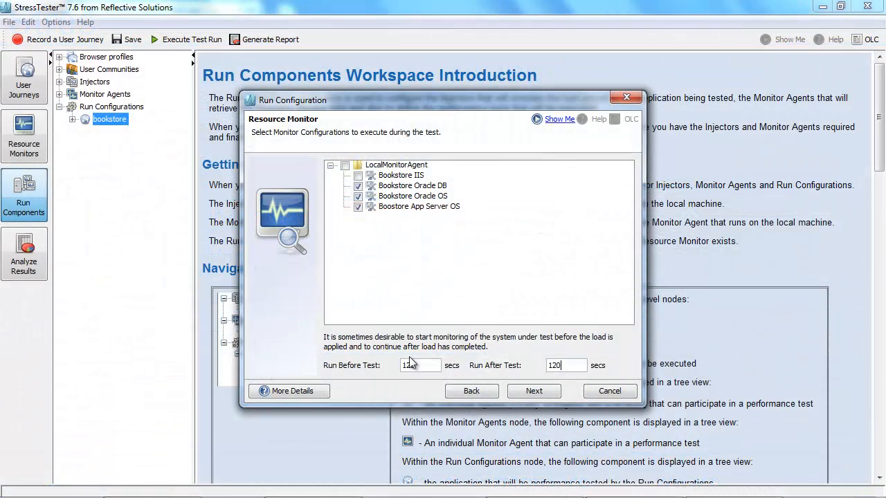
{"action": "left_click", "coordinate": [534, 392]}
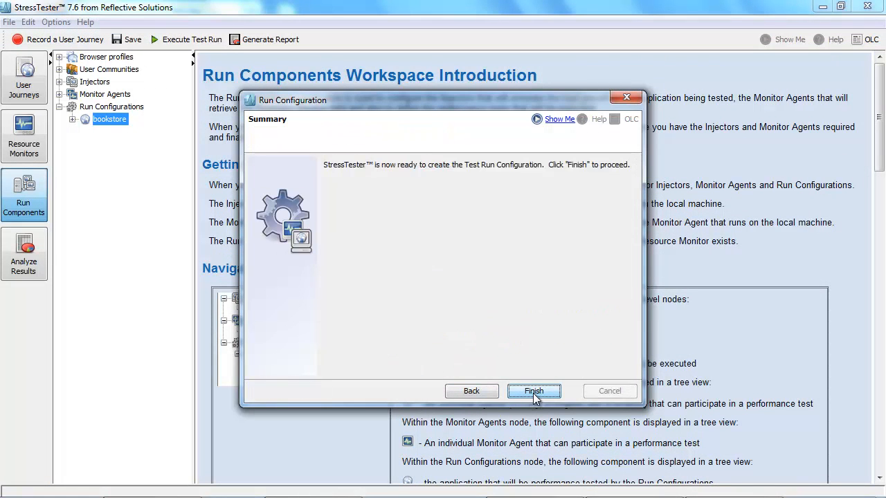
{"action": "left_click", "coordinate": [534, 392]}
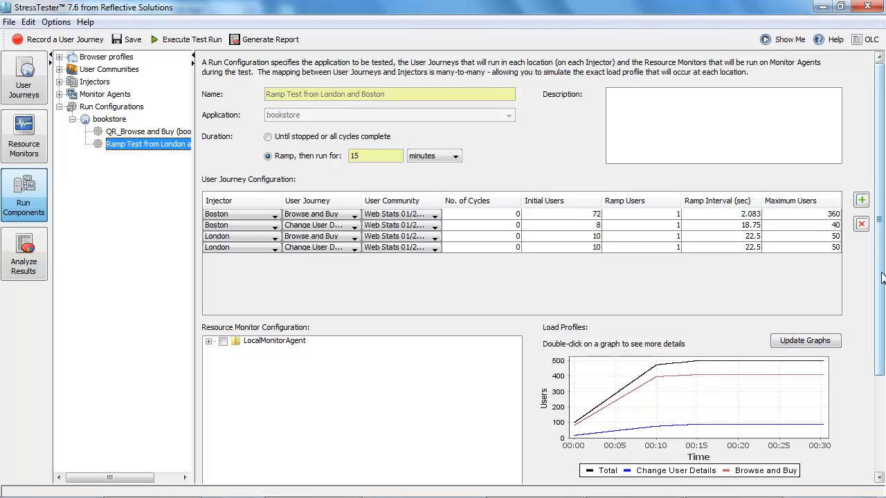
Step: Review the new configuration's resource monitors and open its user journey load profile graph
{"action": "left_click_drag", "start_coordinate": [882, 277], "coordinate": [882, 374]}
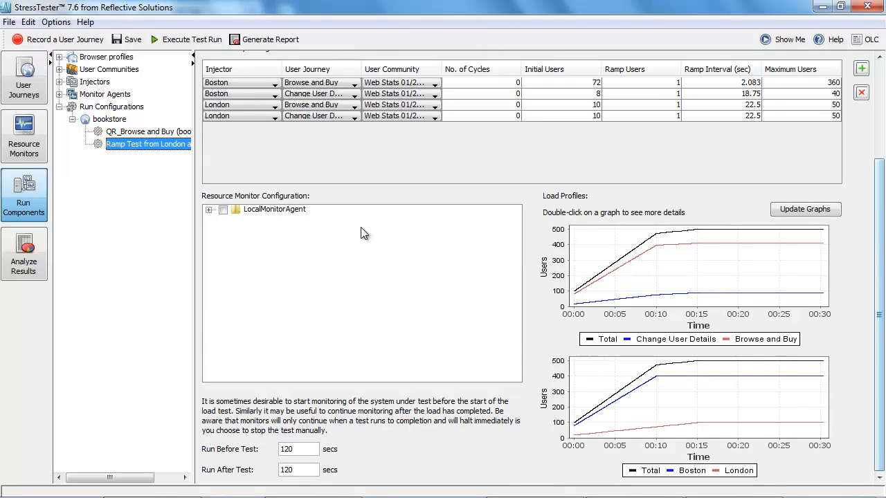
{"action": "left_click", "coordinate": [208, 210]}
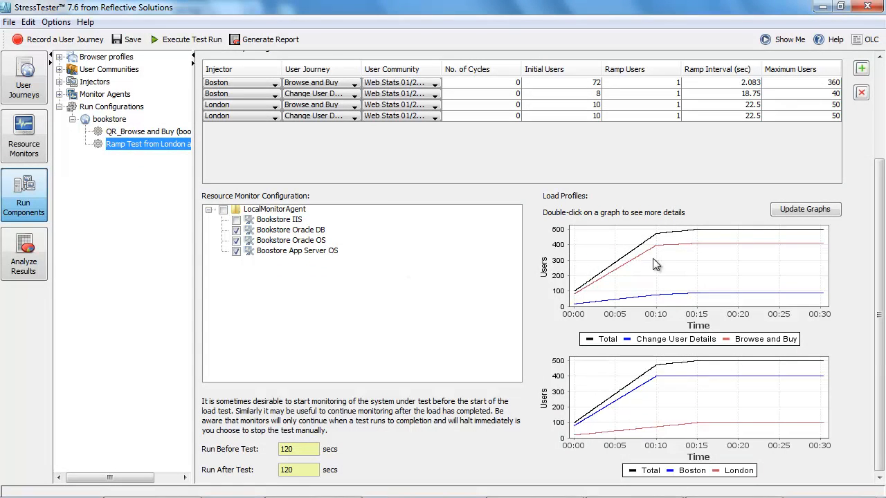
{"action": "double_click", "coordinate": [681, 264]}
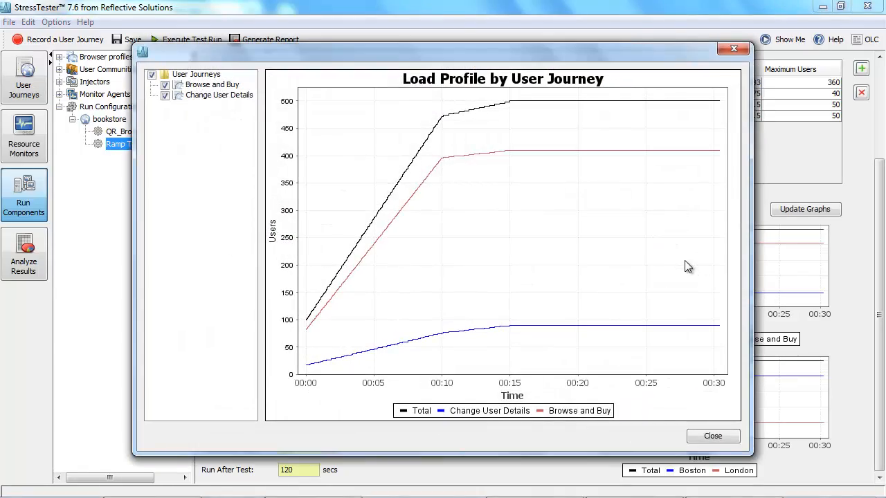